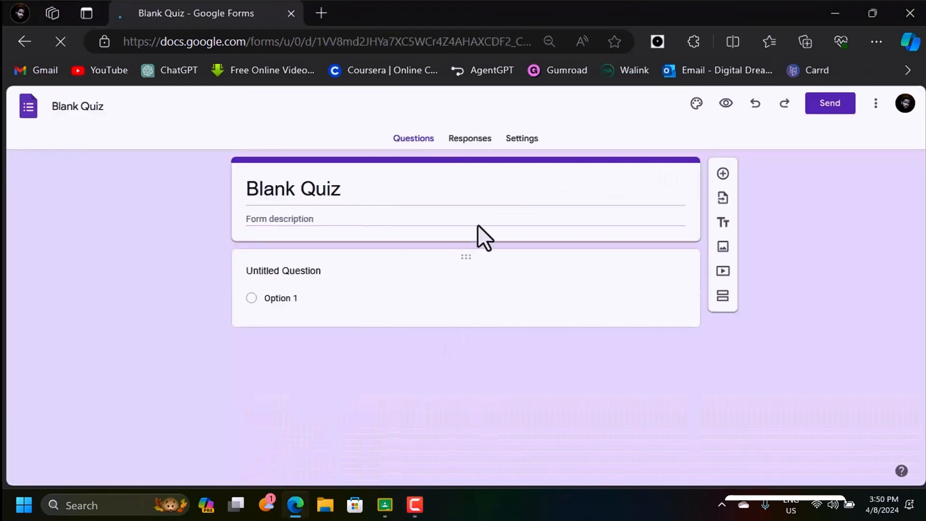
Examine the quiz settings, including mark release, respondent visibility, default question points, presentation and the form defaults.
key("ctrl+plus")
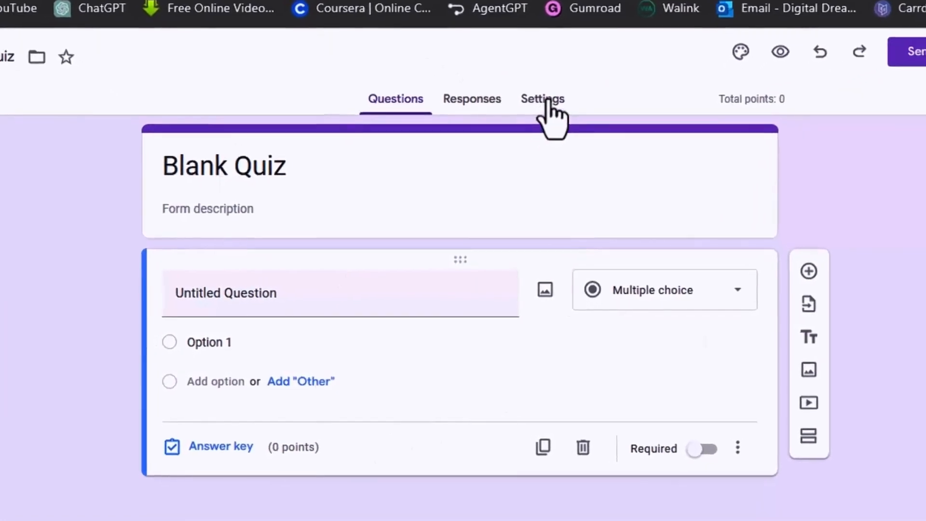
left_click(541, 109)
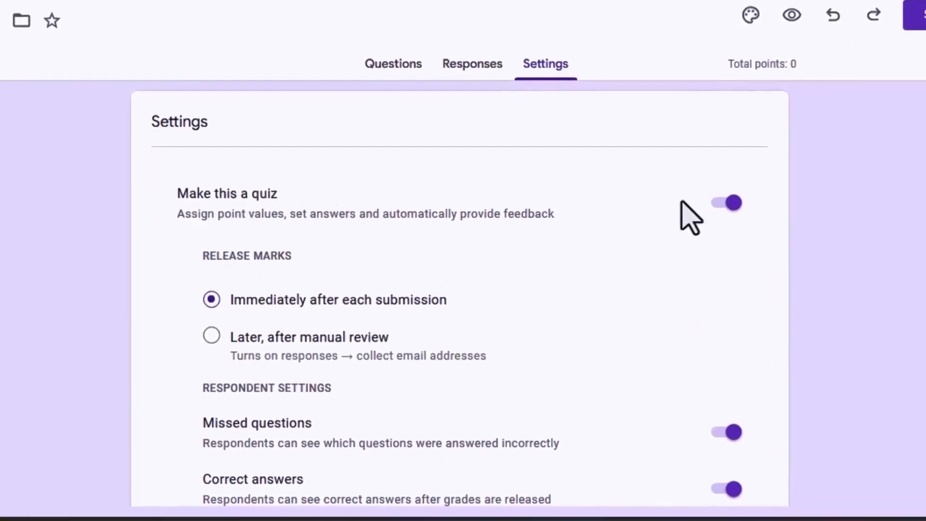
scroll(743, 185, "down", 1)
scroll(743, 185, "up", 1)
scroll(359, 280, "down", 4)
scroll(294, 193, "up", 4)
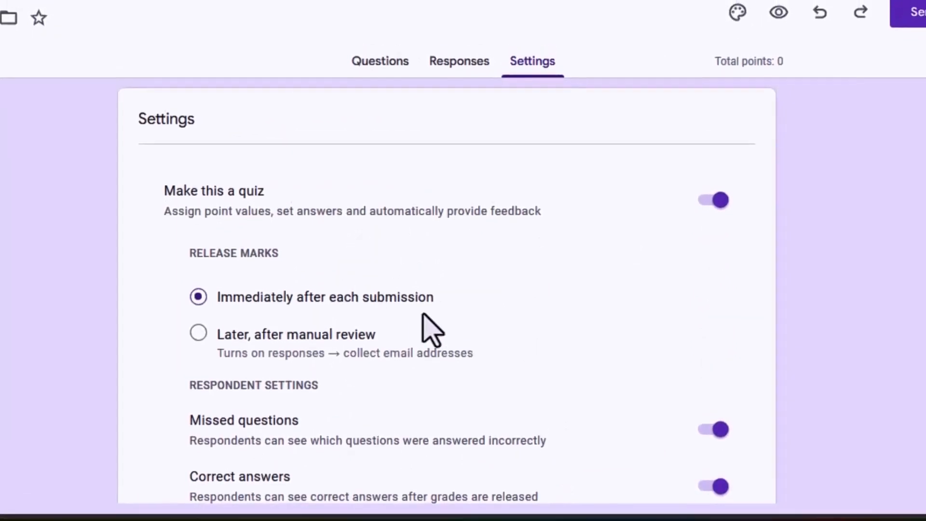
scroll(386, 316, "down", 3)
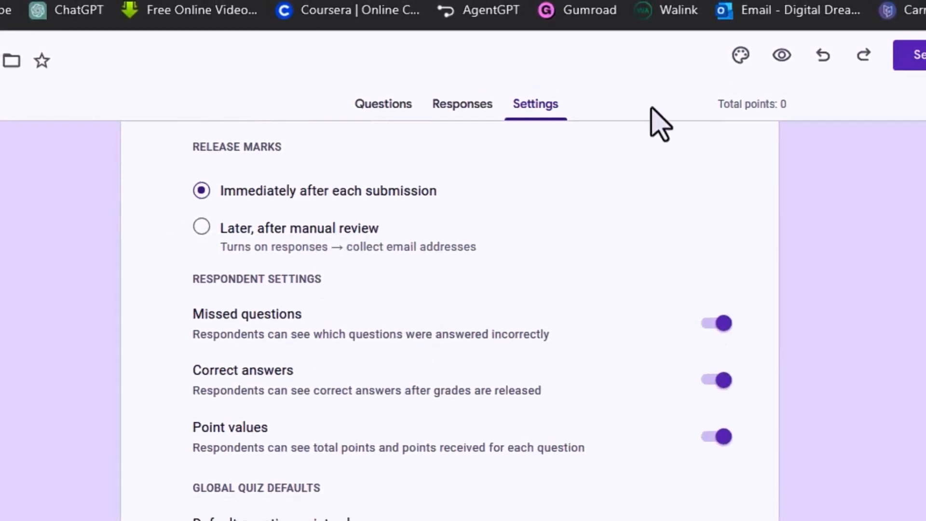
scroll(651, 107, "up", 3)
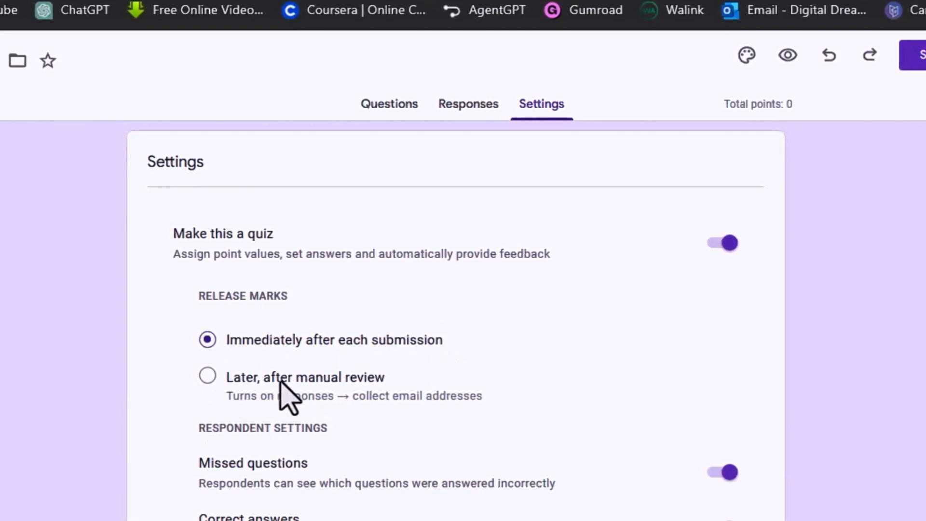
scroll(299, 338, "down", 4)
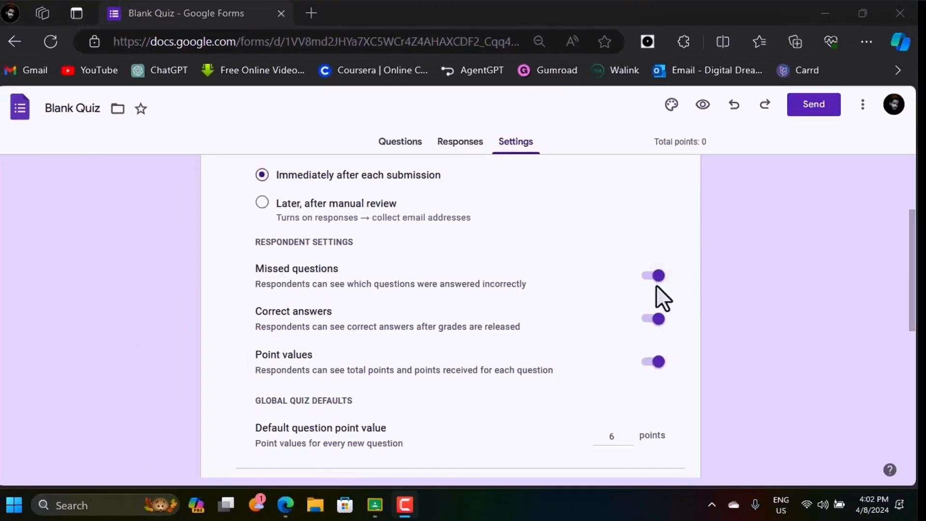
scroll(622, 159, "up", 2)
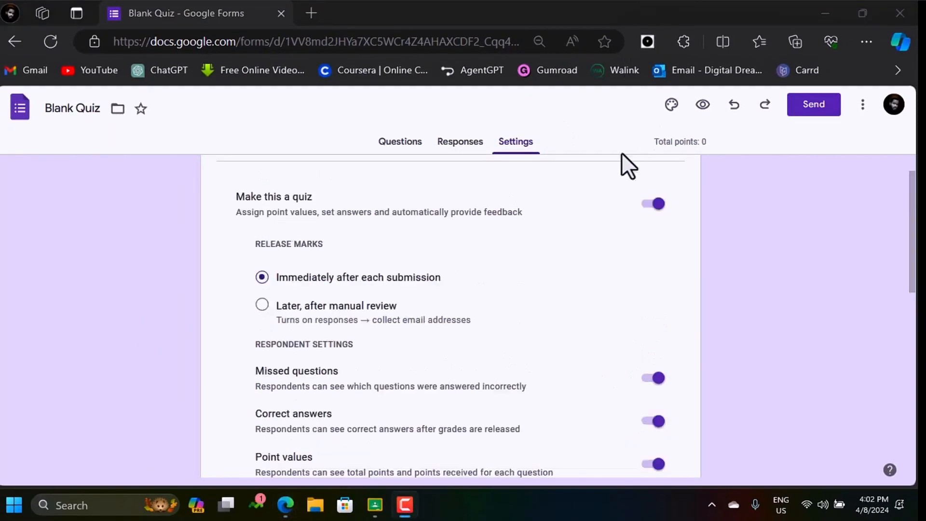
scroll(558, 275, "down", 10)
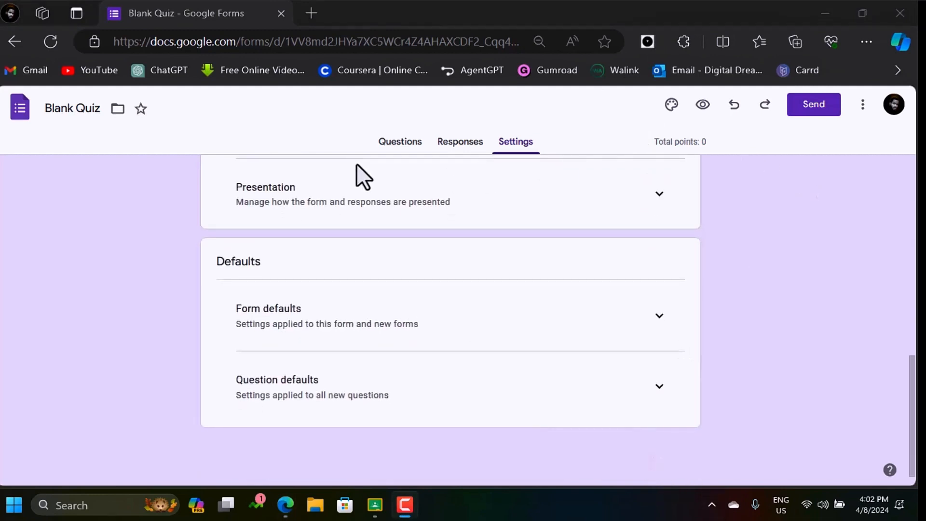
Return to the questions and change the quiz title to "Computer Theory Quiz".
left_click(396, 143)
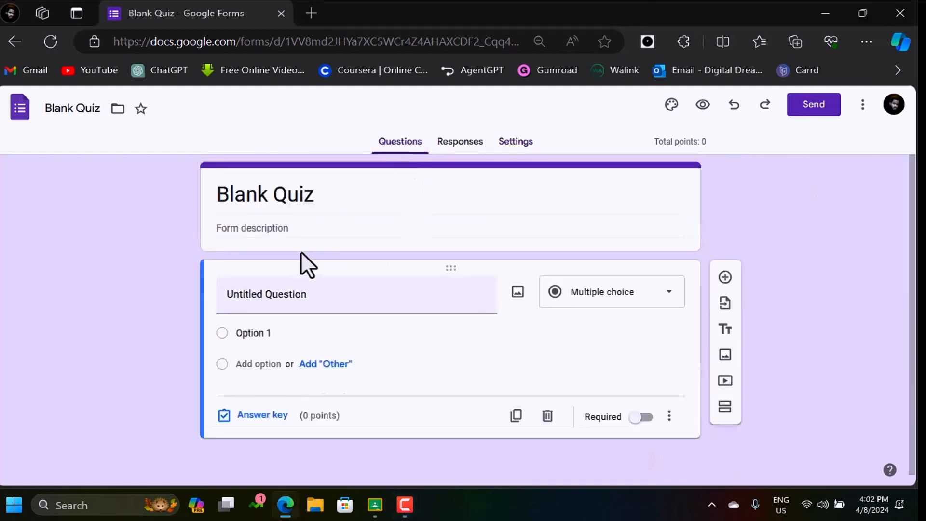
left_click(335, 197)
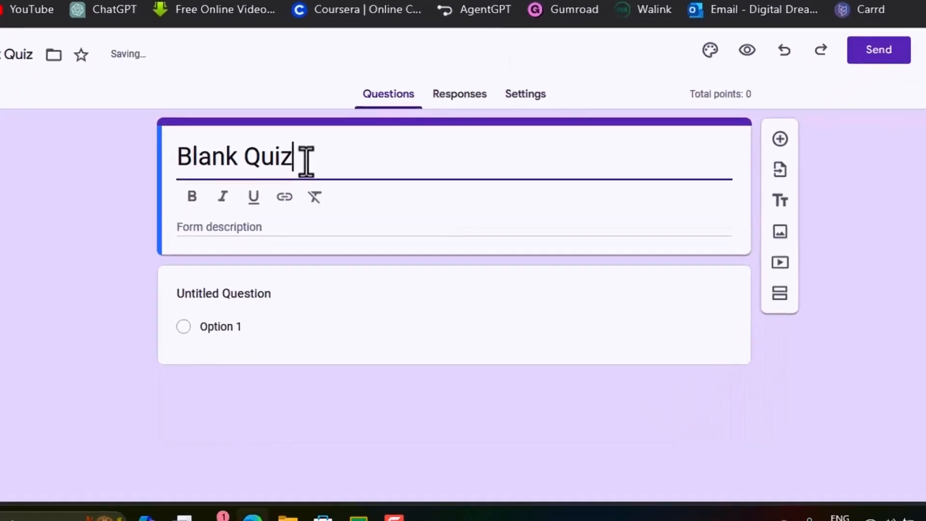
triple_click(285, 121)
type("Computer Theory Quiz")
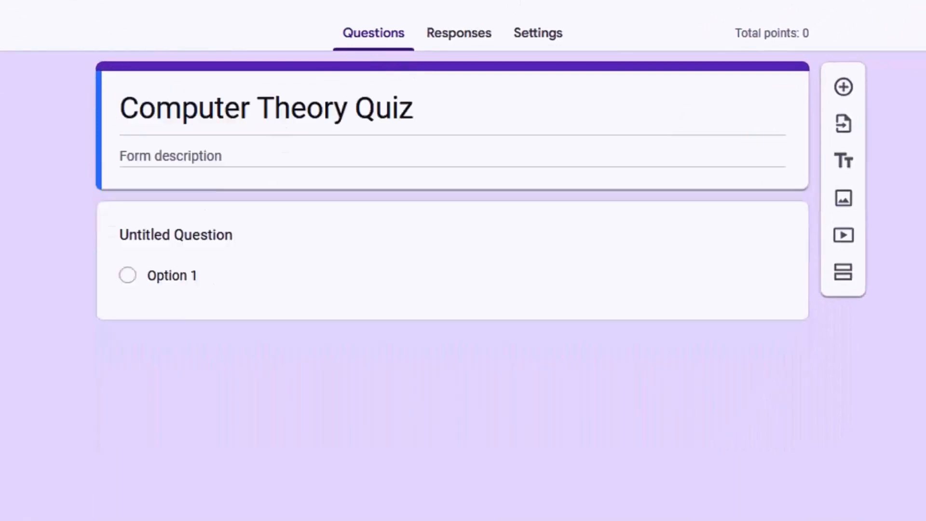
Write the multiple-choice question "What is a computer??" with the options "Set of Instruction", "All of the above" and "An electronic device".
left_click(281, 231)
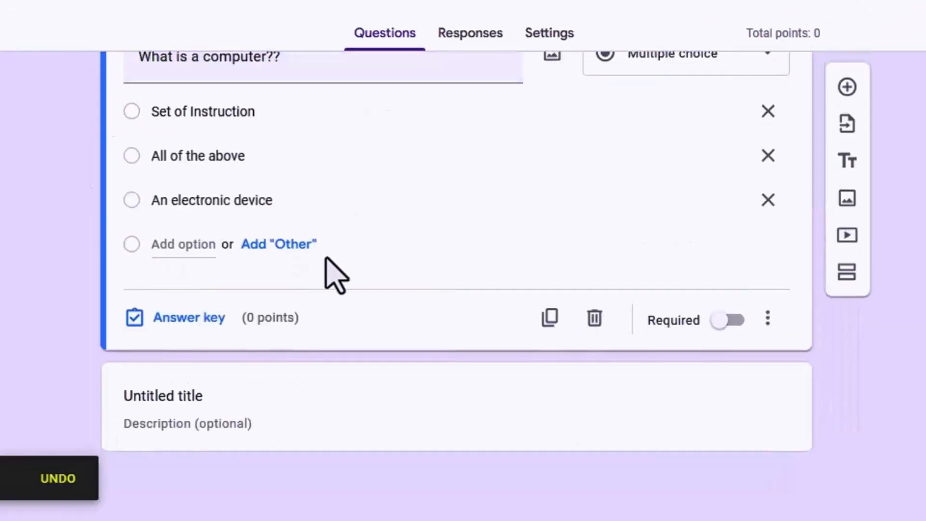
scroll(328, 275, "up", 4)
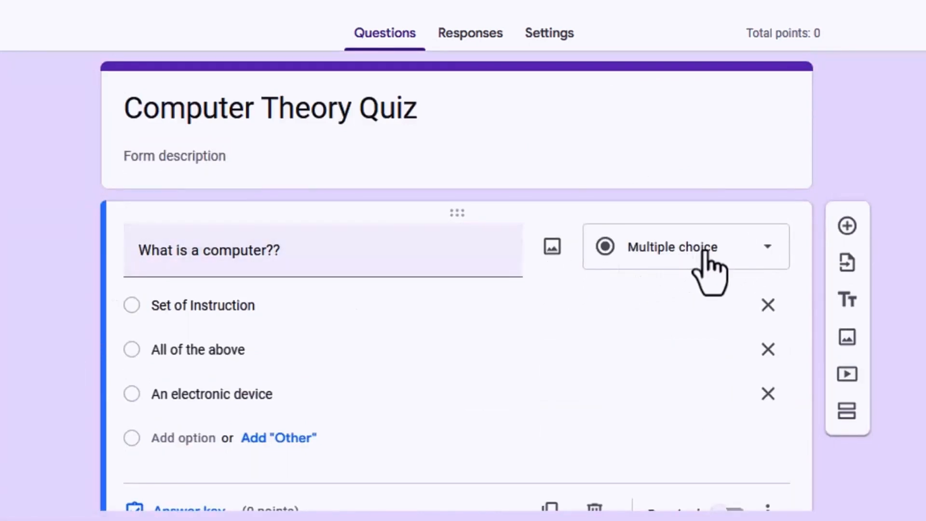
left_click(765, 248)
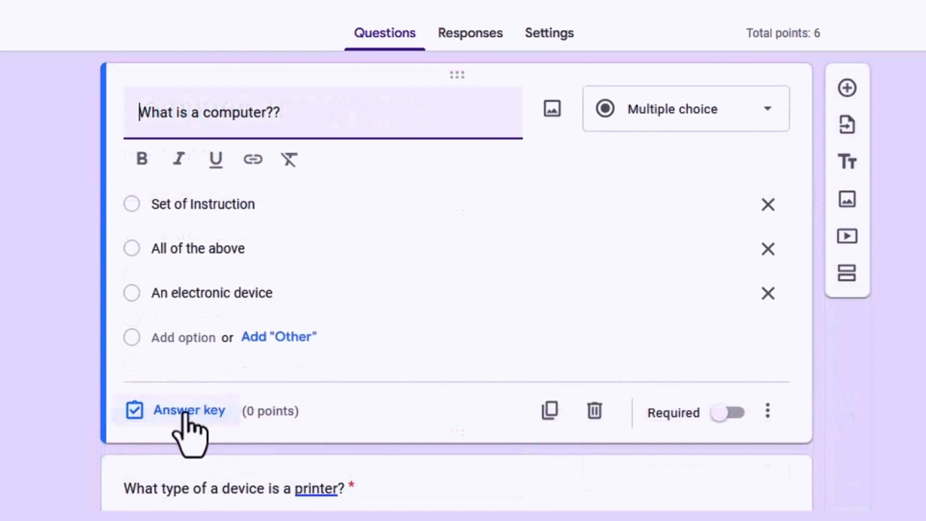
Mark "An electronic device" as the only correct answer in the answer key of "What is a computer??".
left_click(186, 411)
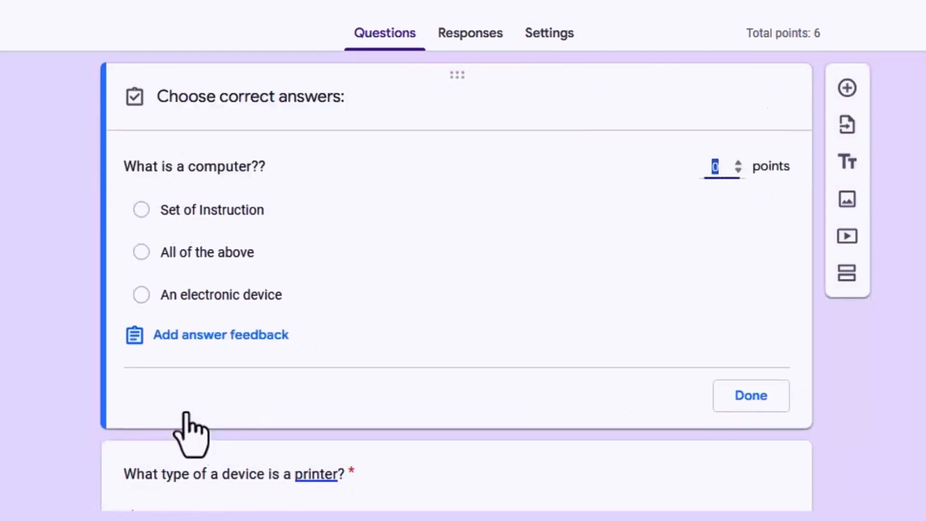
left_click(201, 290)
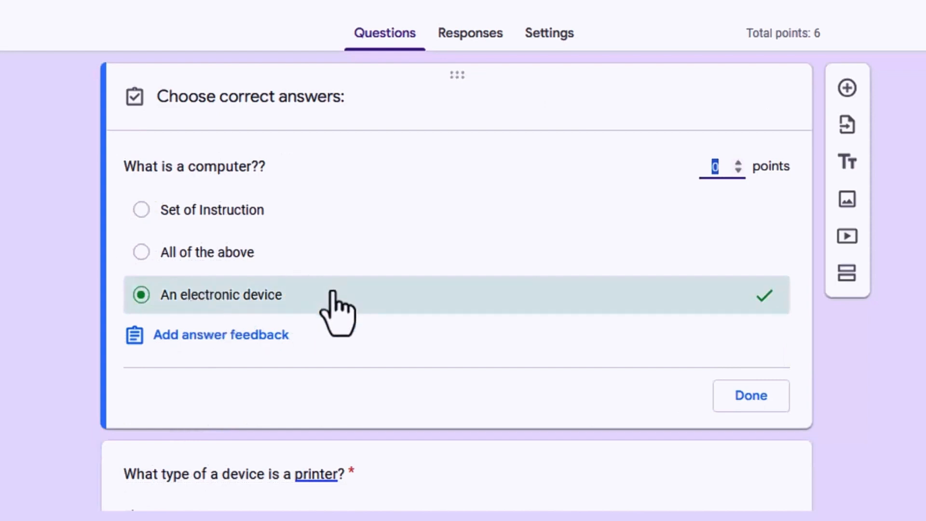
left_click(142, 210)
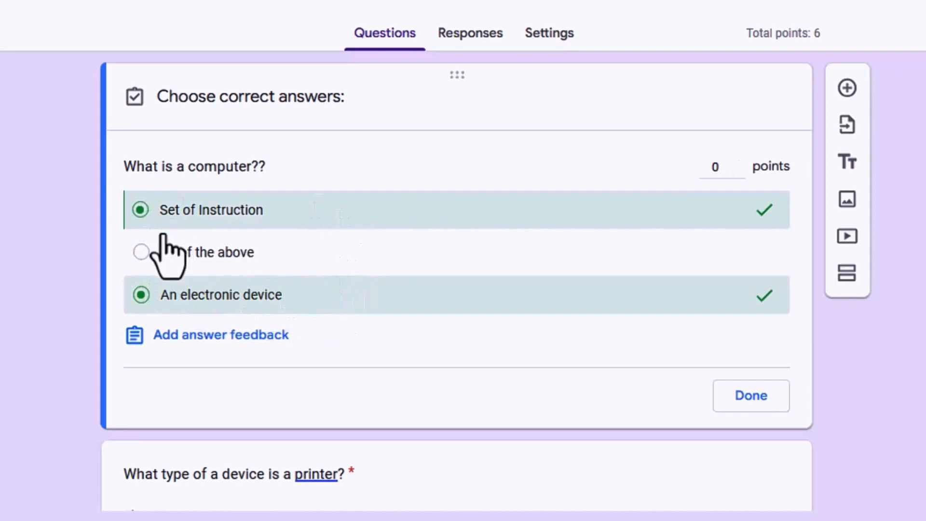
left_click(141, 251)
left_click(141, 210)
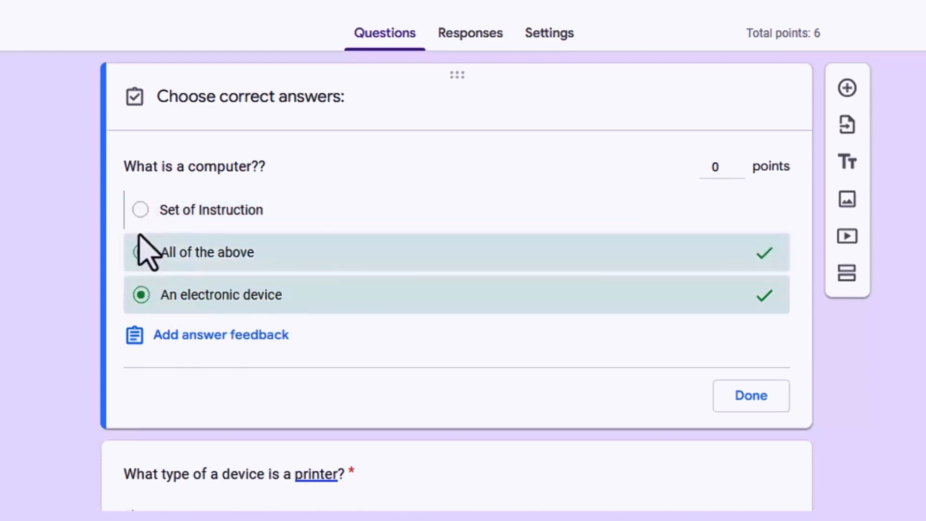
left_click(141, 252)
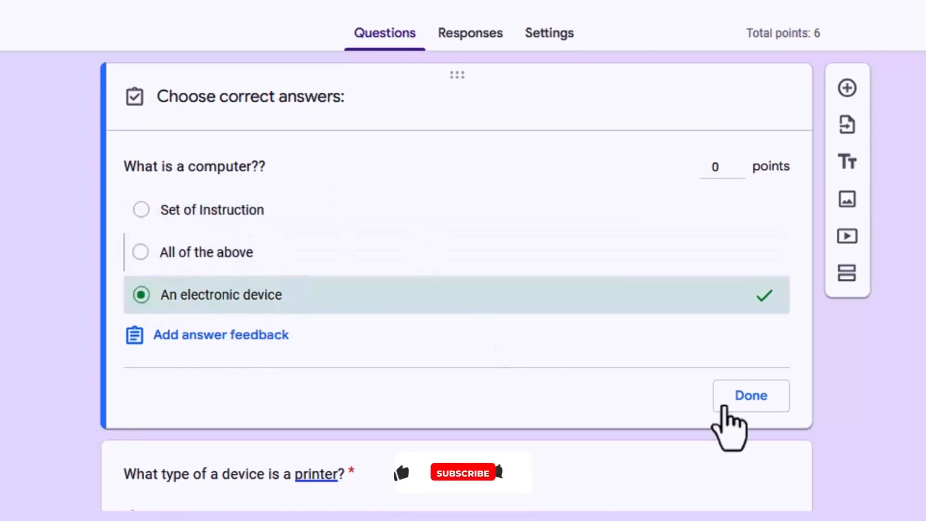
left_click(759, 402)
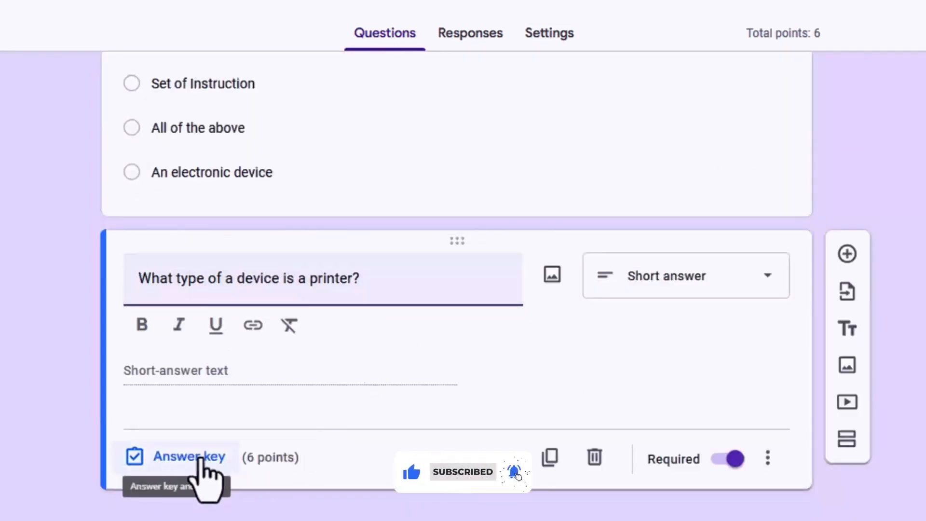
Add two more correct-answer entries to the answer key of "What type of a device is a printer?" and try marking all other answers as incorrect.
left_click(182, 462)
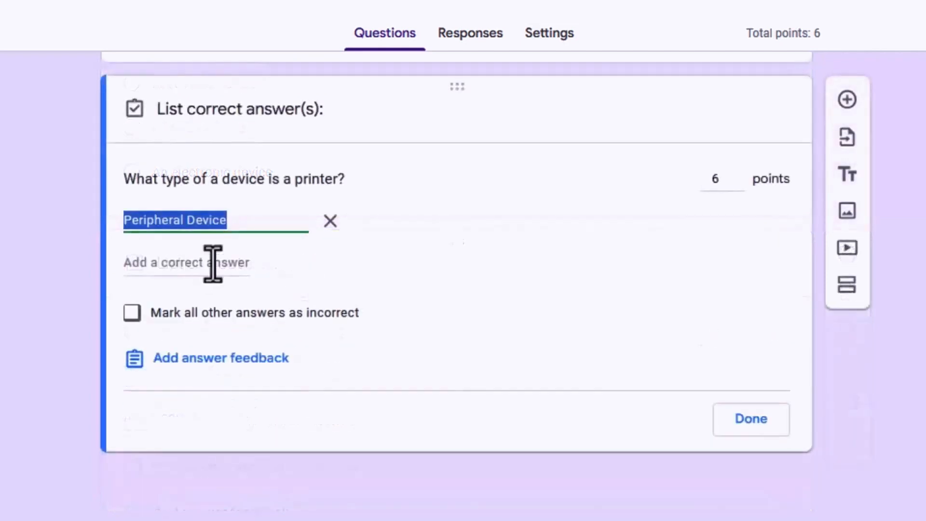
left_click(213, 263)
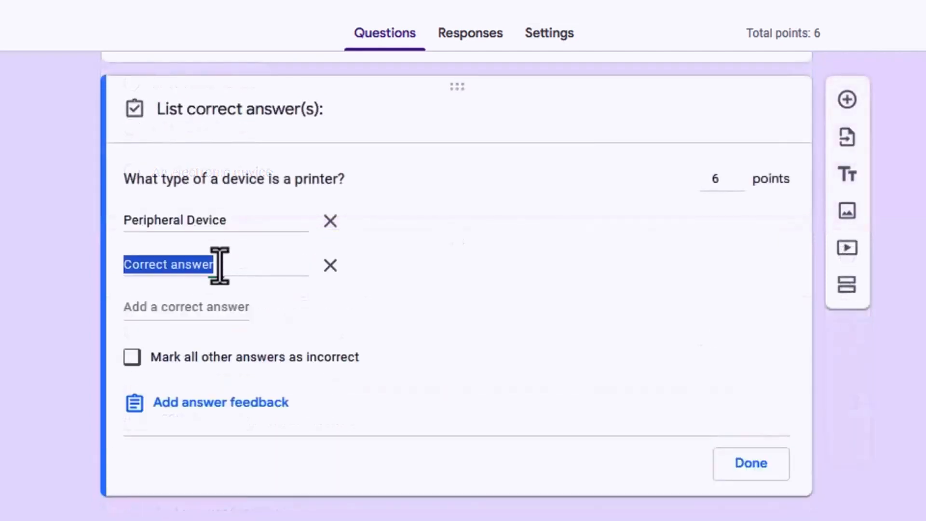
left_click(238, 306)
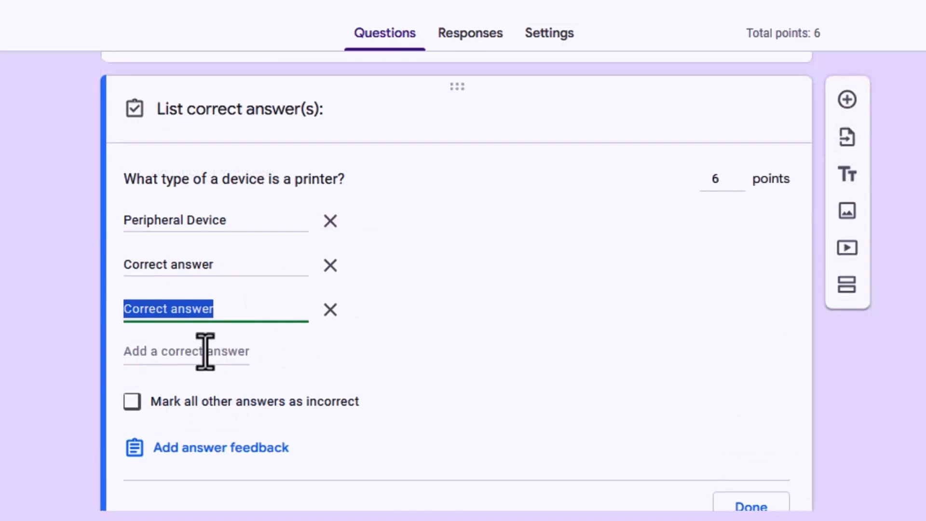
left_click(578, 154)
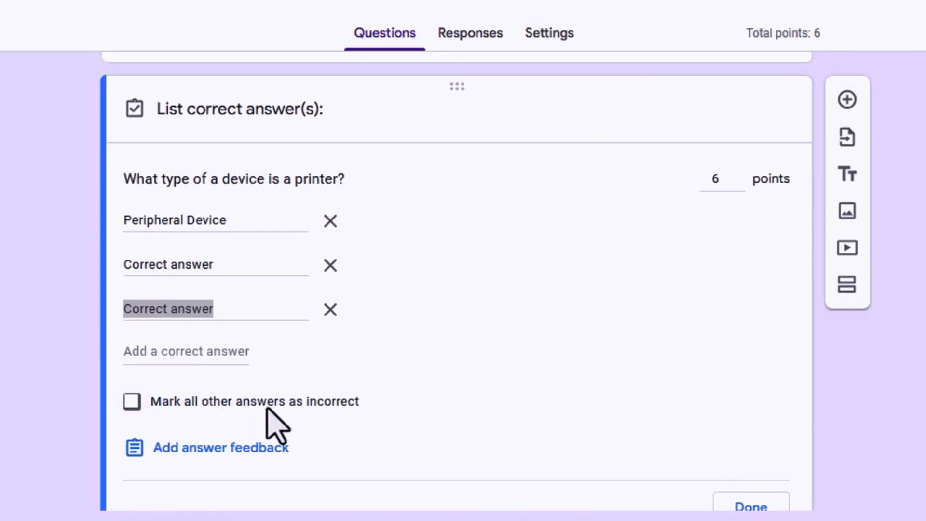
left_click(131, 403)
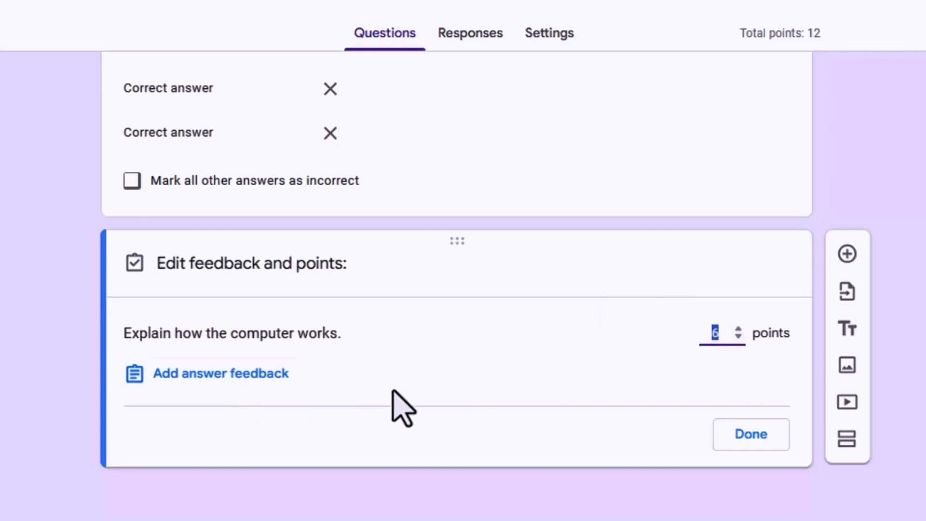
Review the quiz questions along with their answer keys and point values.
left_click(337, 396)
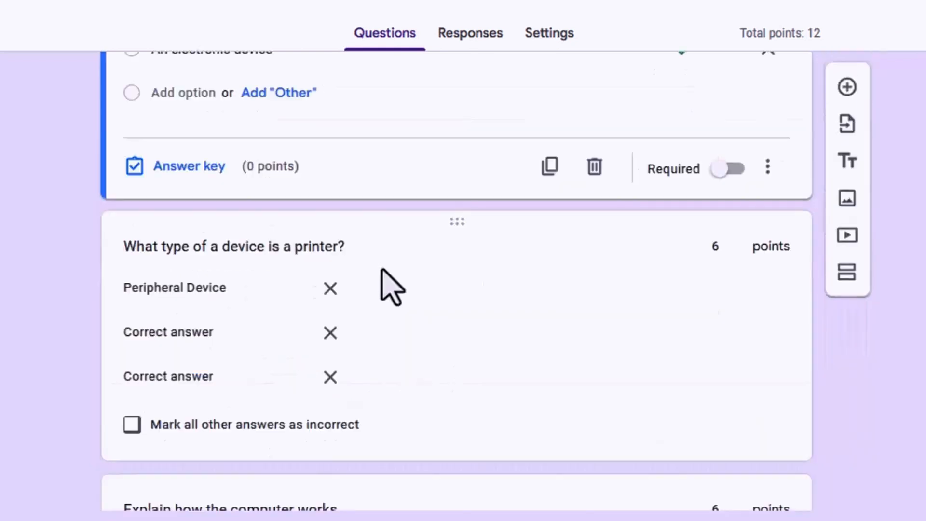
scroll(381, 269, "up", 5)
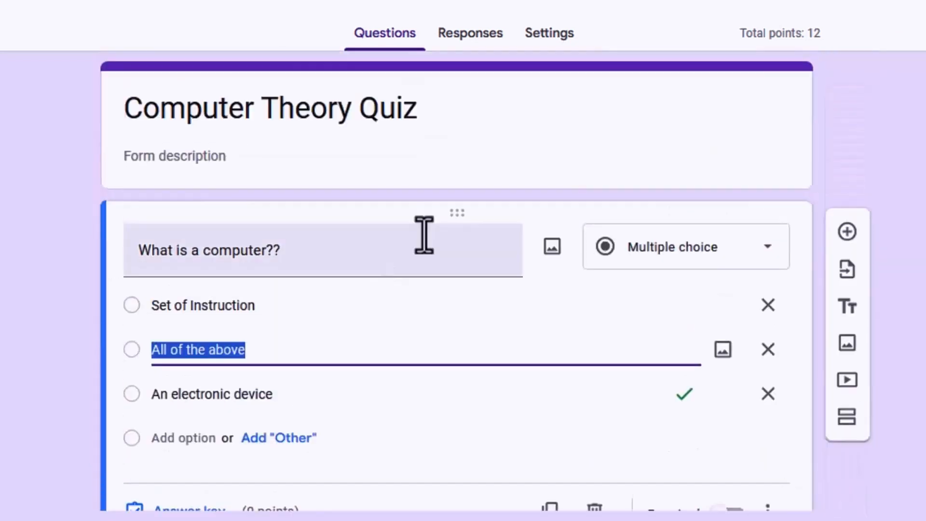
scroll(316, 412, "down", 8)
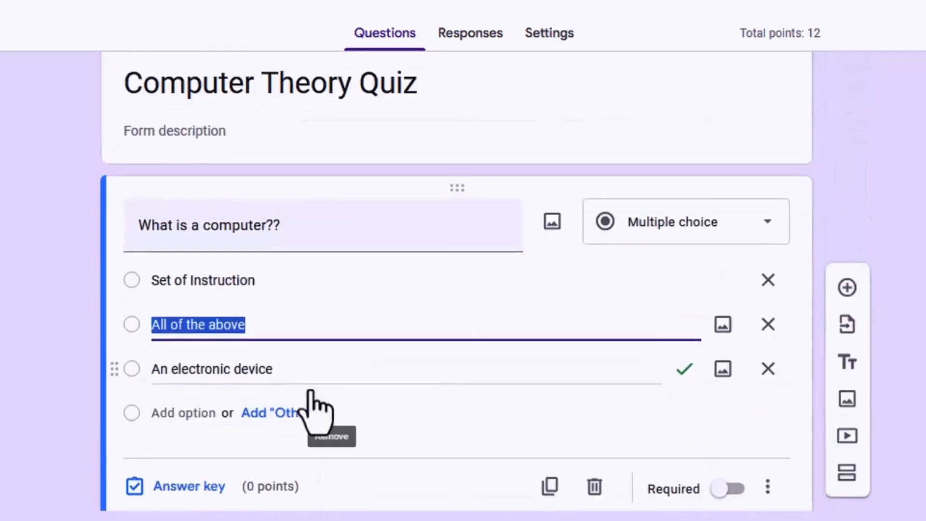
scroll(314, 367, "down", 6)
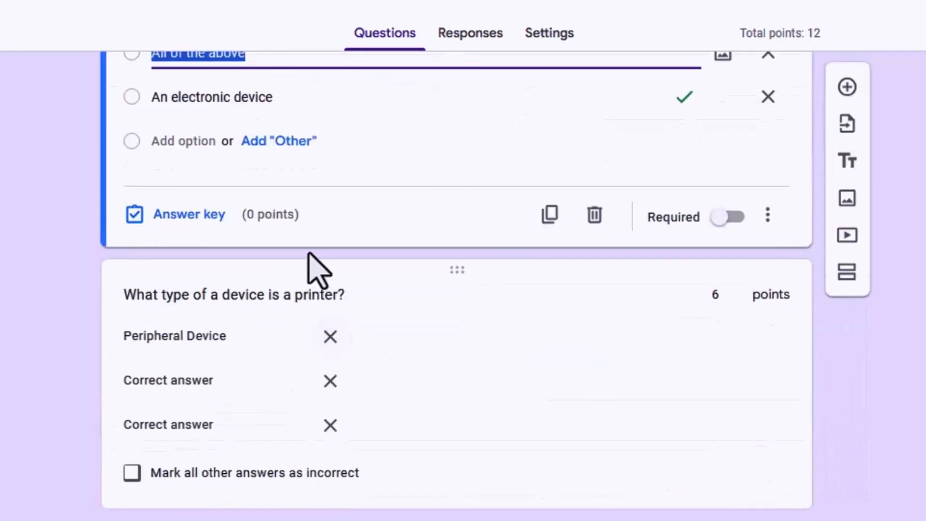
scroll(300, 269, "up", 5)
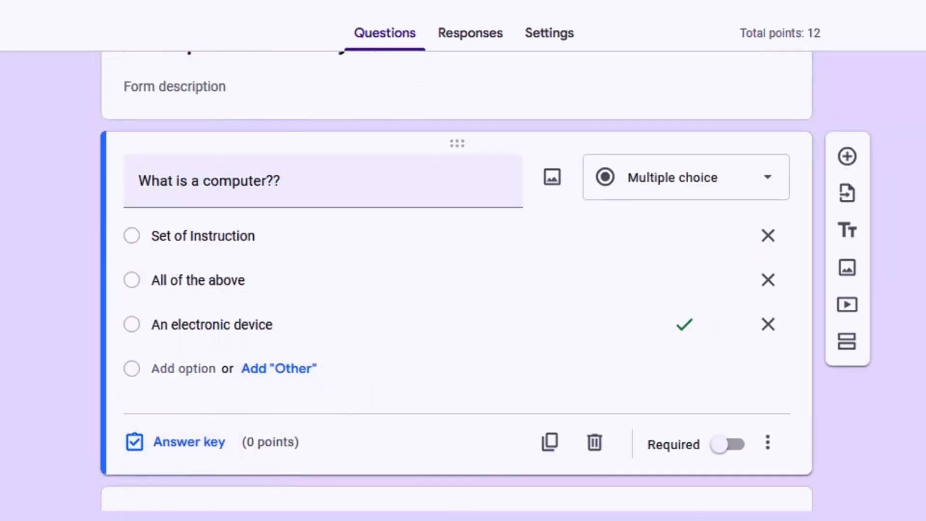
scroll(910, 10, "down", 2)
scroll(372, 192, "up", 3)
scroll(387, 219, "down", 3)
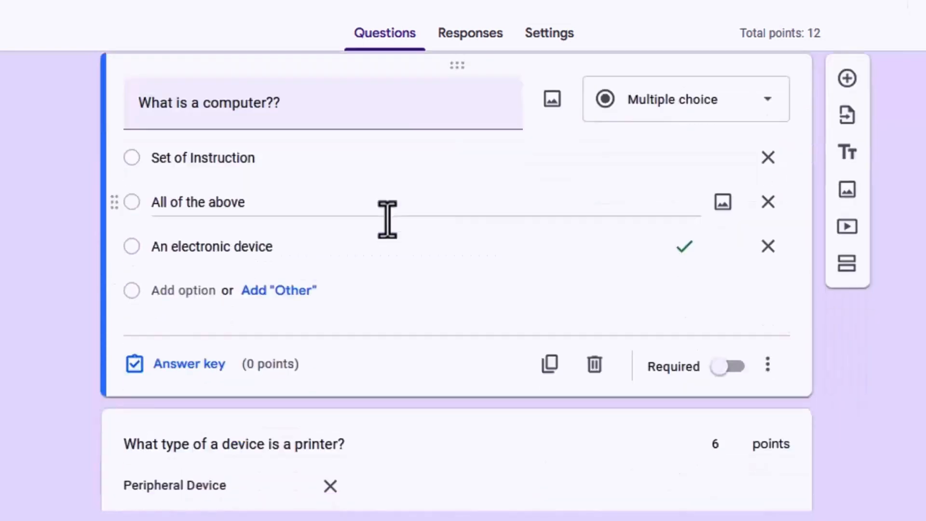
Set the point value of the question "What is a computer??" to 2 in its answer key.
left_click(189, 362)
scroll(472, 232, "up", 3)
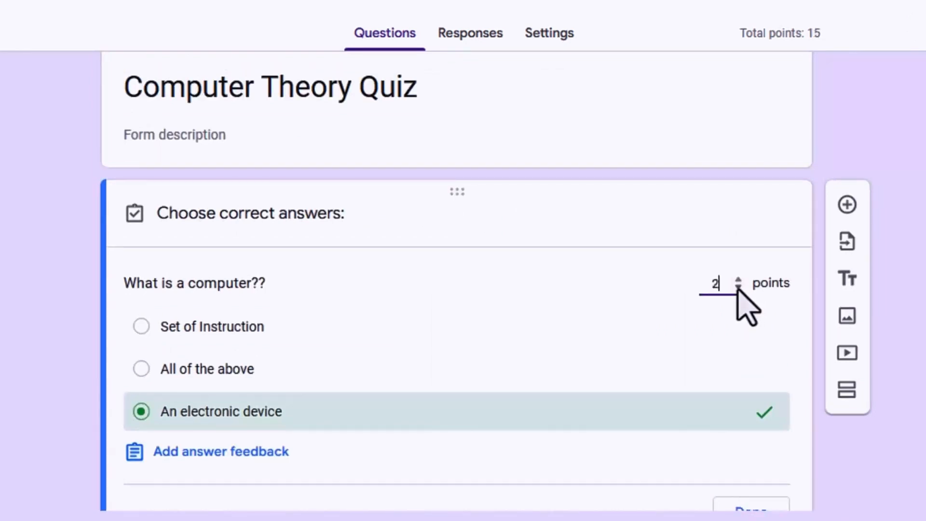
type("2")
scroll(542, 237, "down", 2)
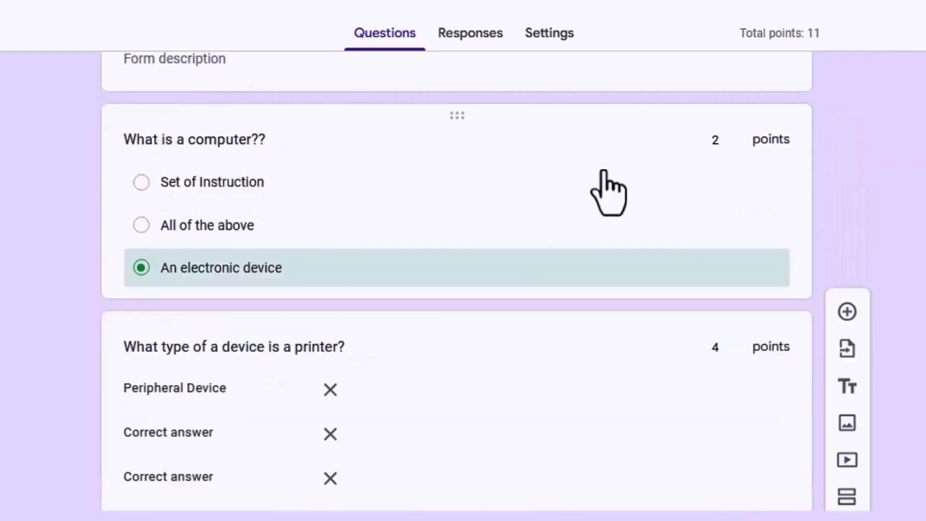
Open the answer key of "What is a computer??" and look at its answer feedback option.
scroll(339, 194, "up", 3)
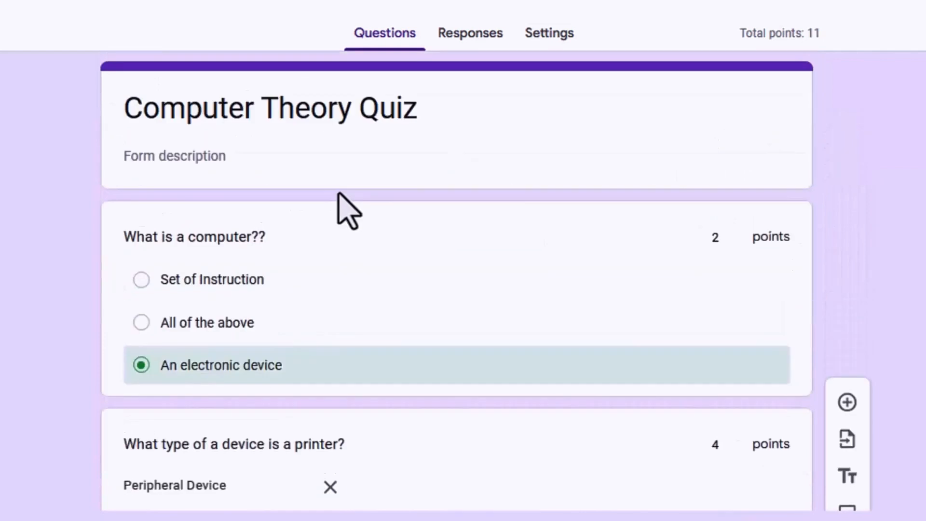
left_click(502, 222)
scroll(421, 304, "down", 5)
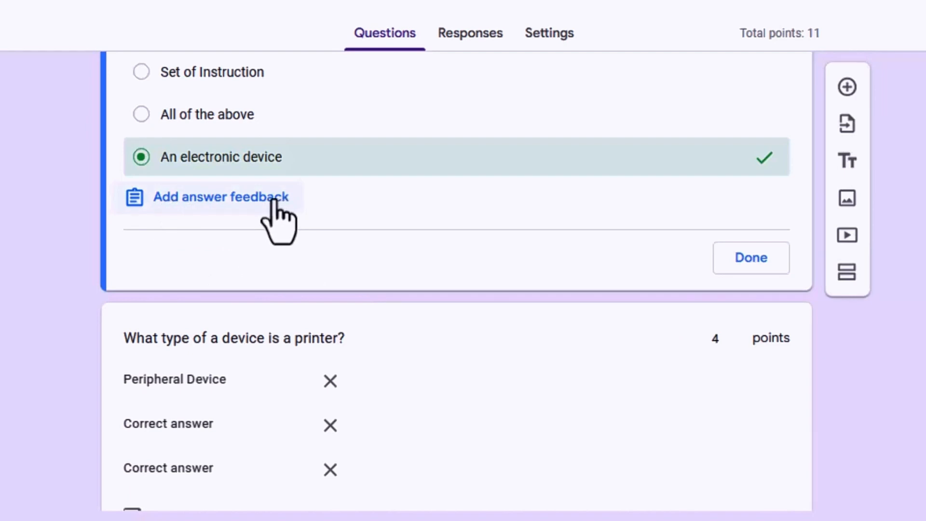
scroll(265, 205, "up", 5)
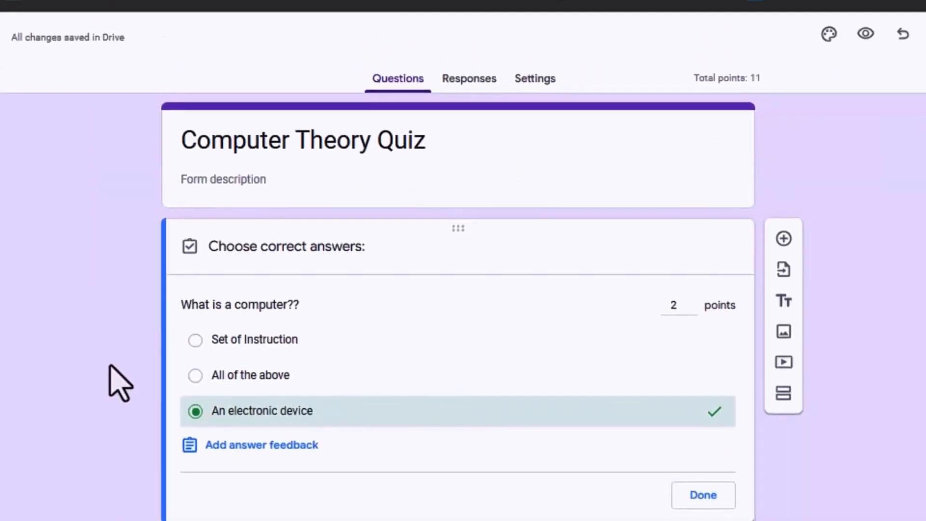
Preview the quiz and review its questions, answer keys and point values from the title to the final question.
left_click(868, 38)
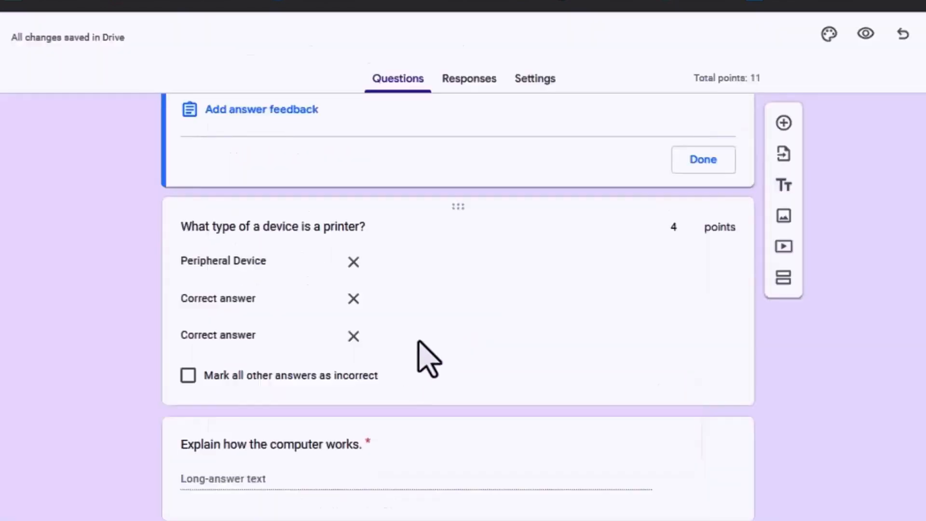
scroll(424, 356, "up", 7)
scroll(378, 296, "down", 7)
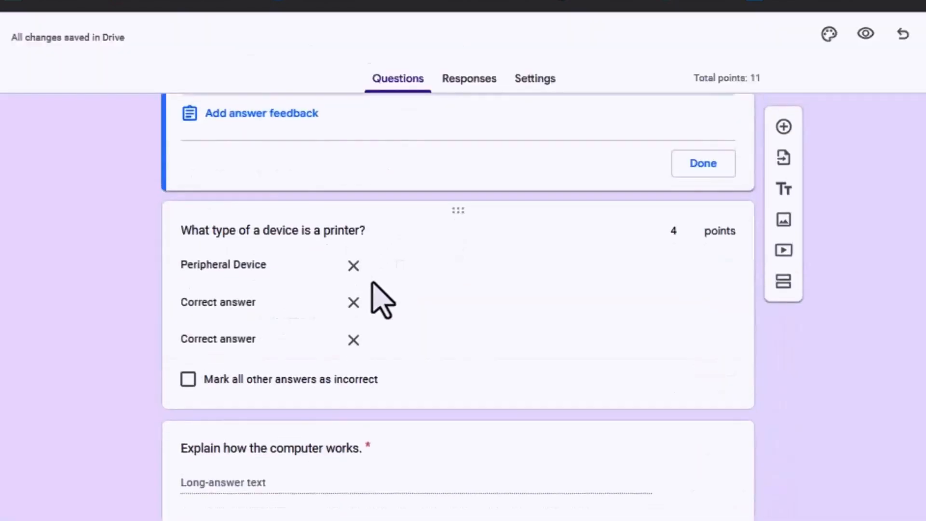
scroll(378, 296, "up", 7)
scroll(324, 424, "down", 1)
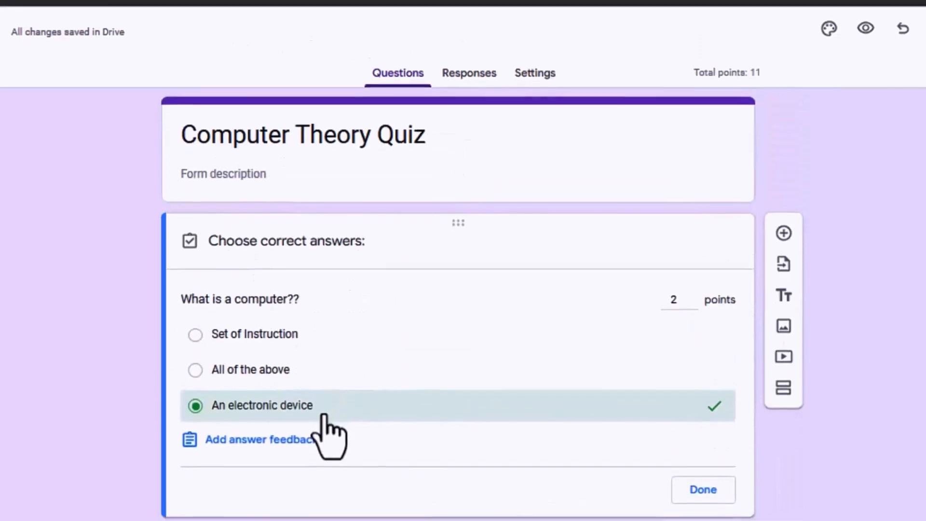
scroll(243, 247, "down", 7)
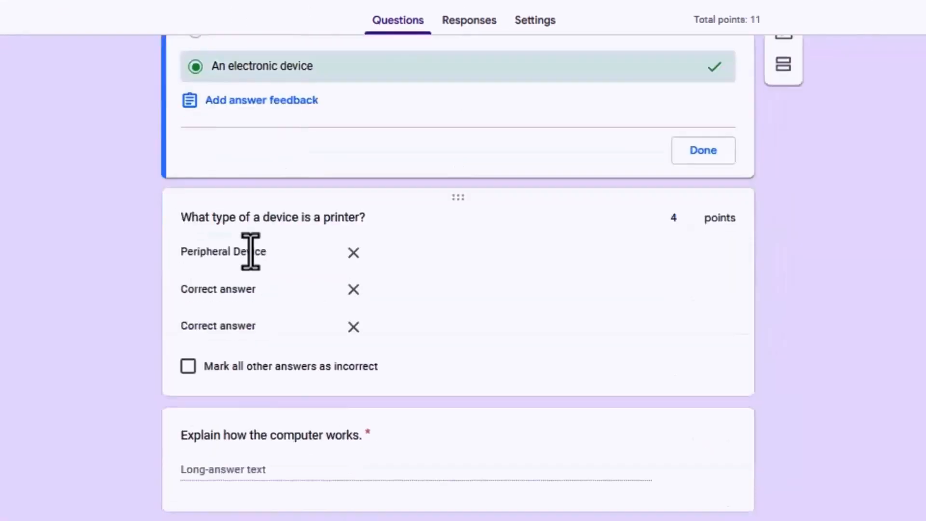
scroll(309, 307, "up", 1)
scroll(410, 335, "up", 5)
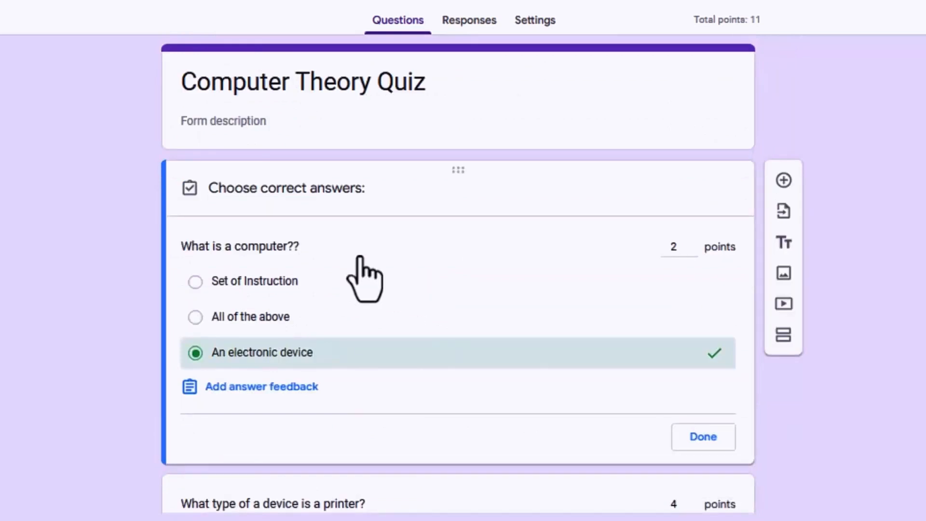
scroll(116, 227, "down", 4)
scroll(128, 248, "down", 3)
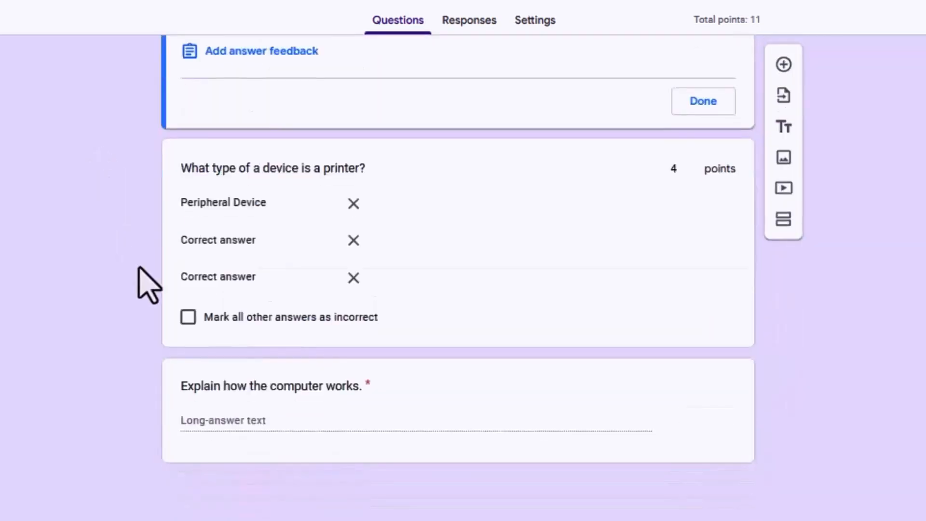
scroll(128, 212, "up", 7)
scroll(114, 270, "down", 7)
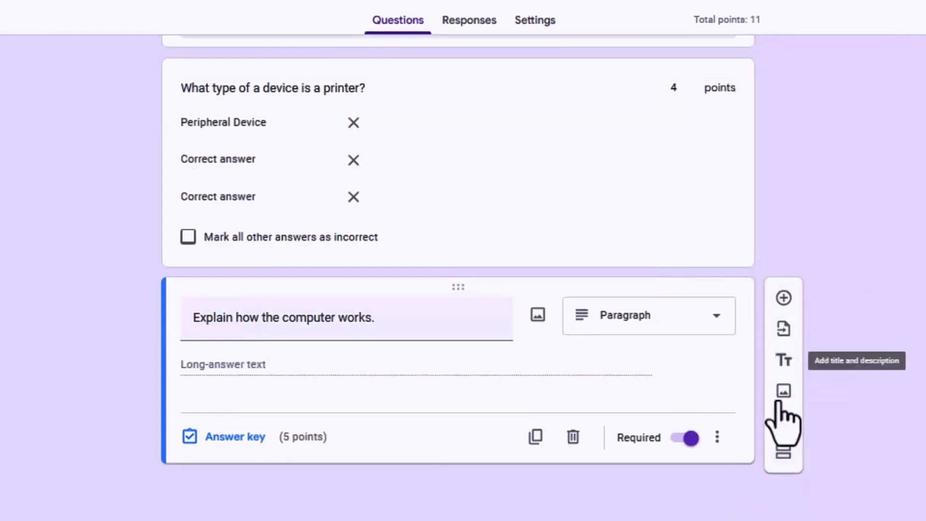
Add a new section after the question "Explain how the computer works." and title it "SECTION 2".
left_click(784, 452)
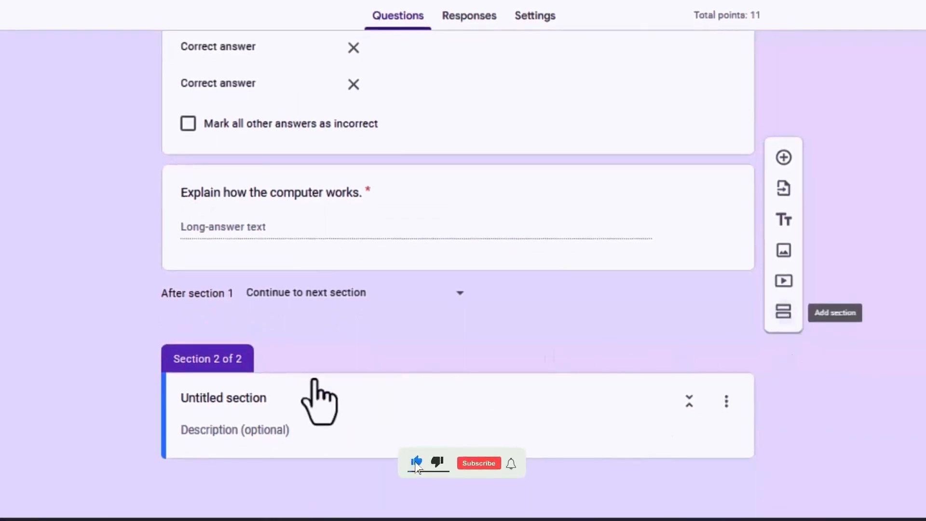
left_click(310, 397)
key("BackSpace")
type("SECTION 2")
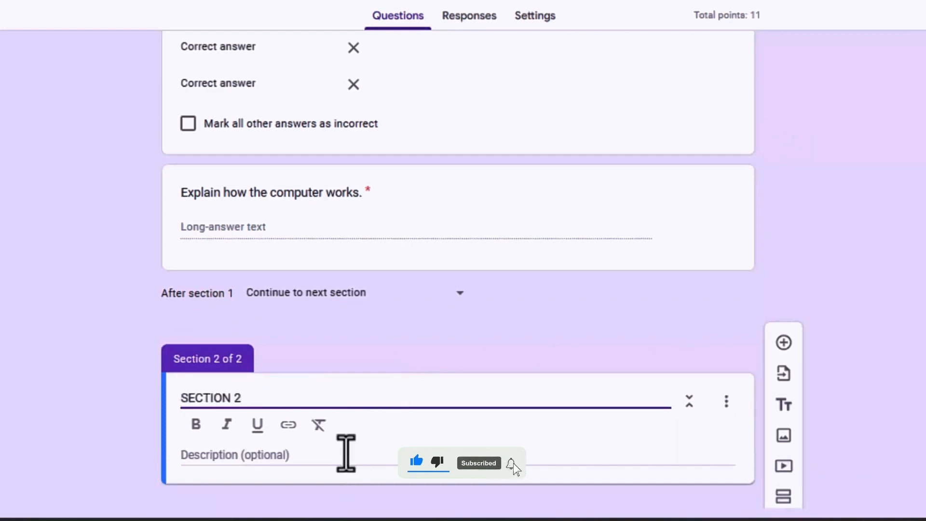
left_click(348, 455)
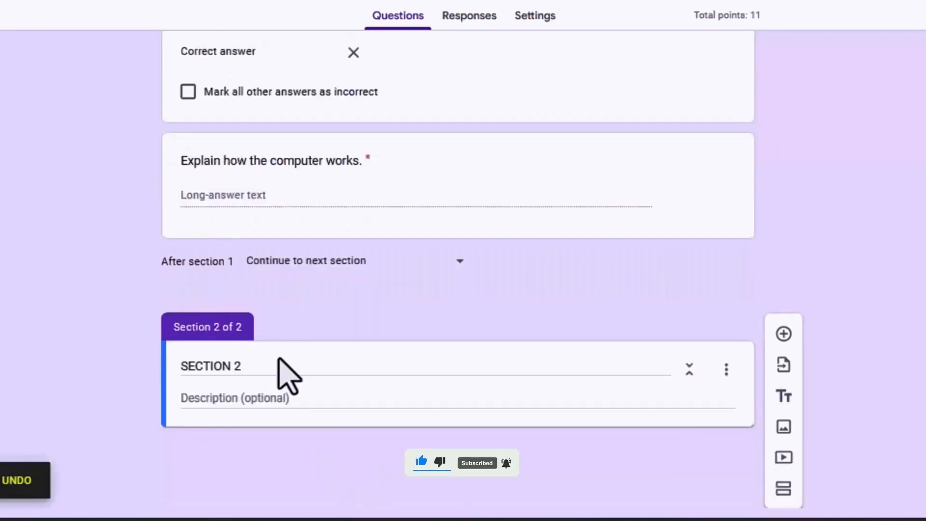
Add a blank multiple-choice question to SECTION 2 and look over the form's two sections.
left_click(784, 334)
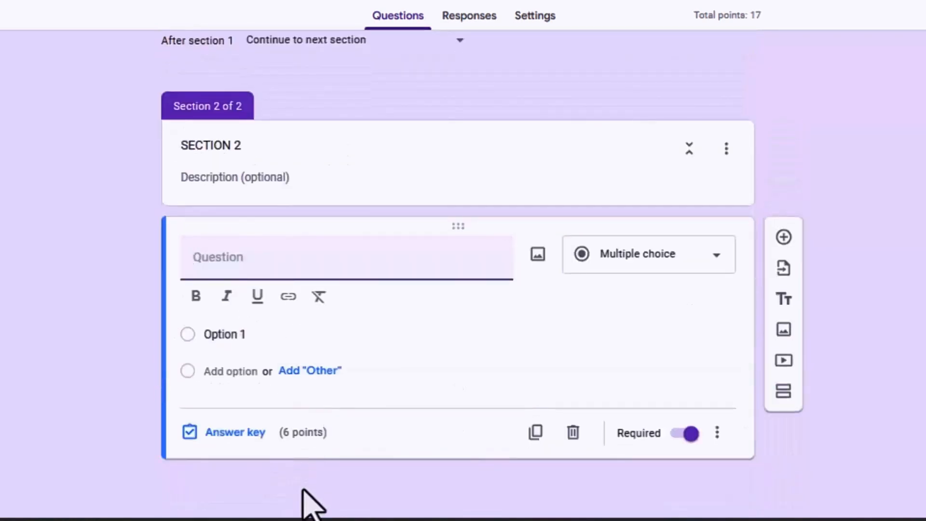
scroll(306, 372, "up", 14)
scroll(341, 247, "down", 6)
scroll(331, 341, "up", 4)
scroll(331, 345, "down", 6)
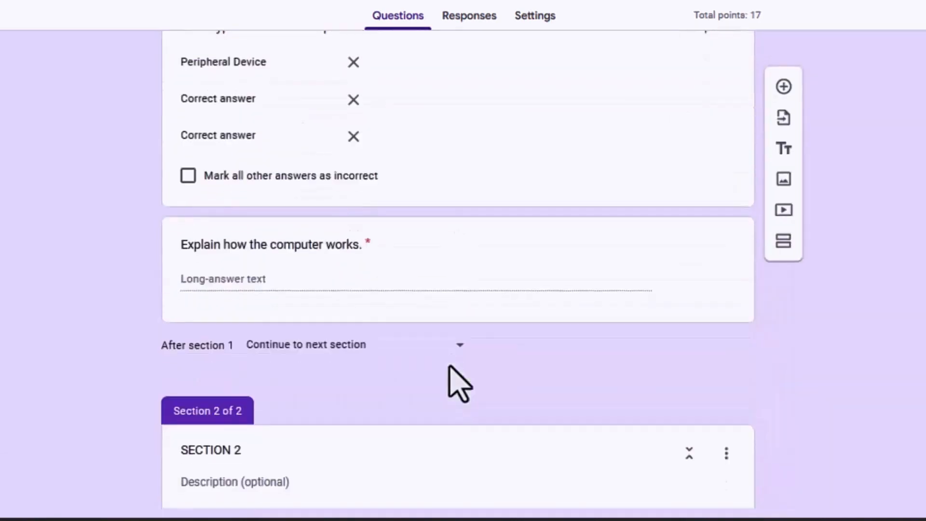